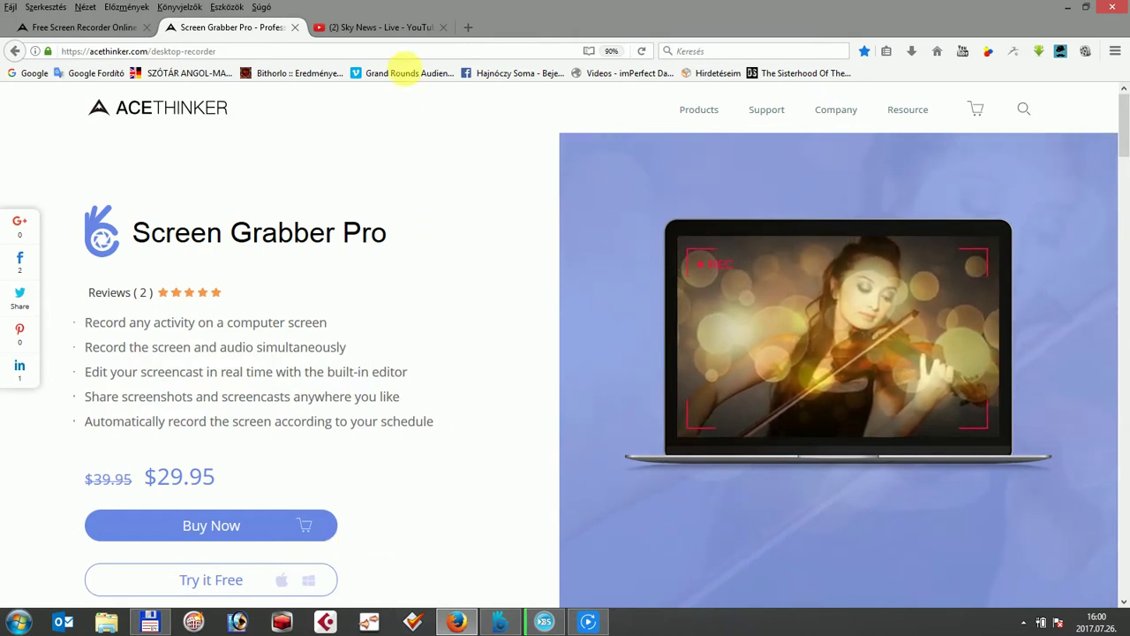
Step: Show the Sky News live stream on YouTube, switch to AceThinker Screen Grabber Pro, and select only the first recording
click(395, 32)
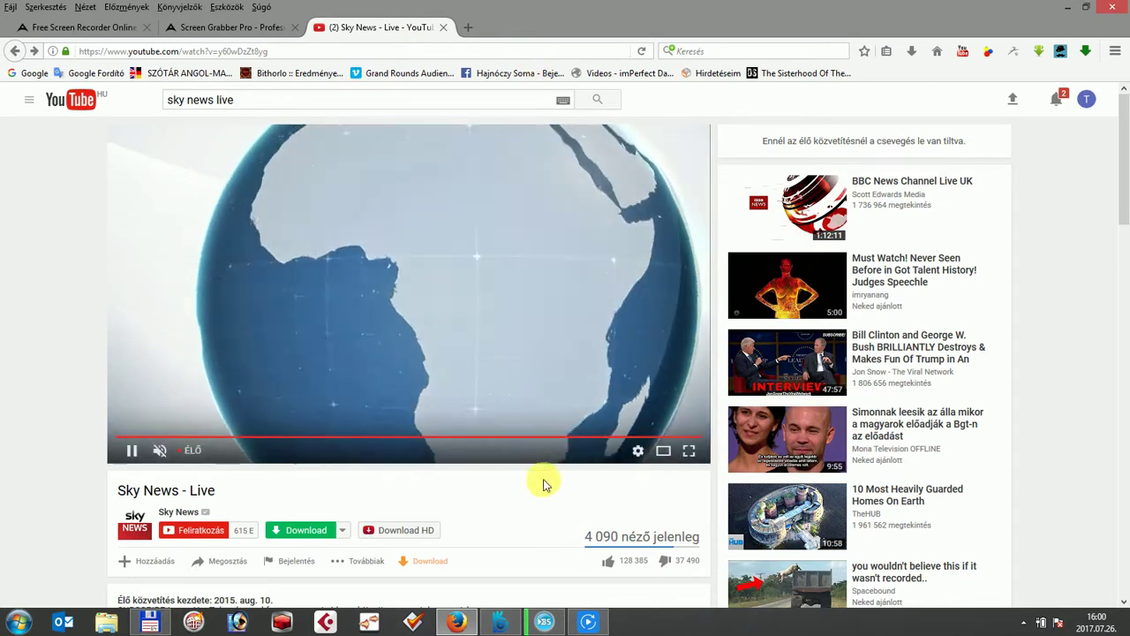
click(500, 622)
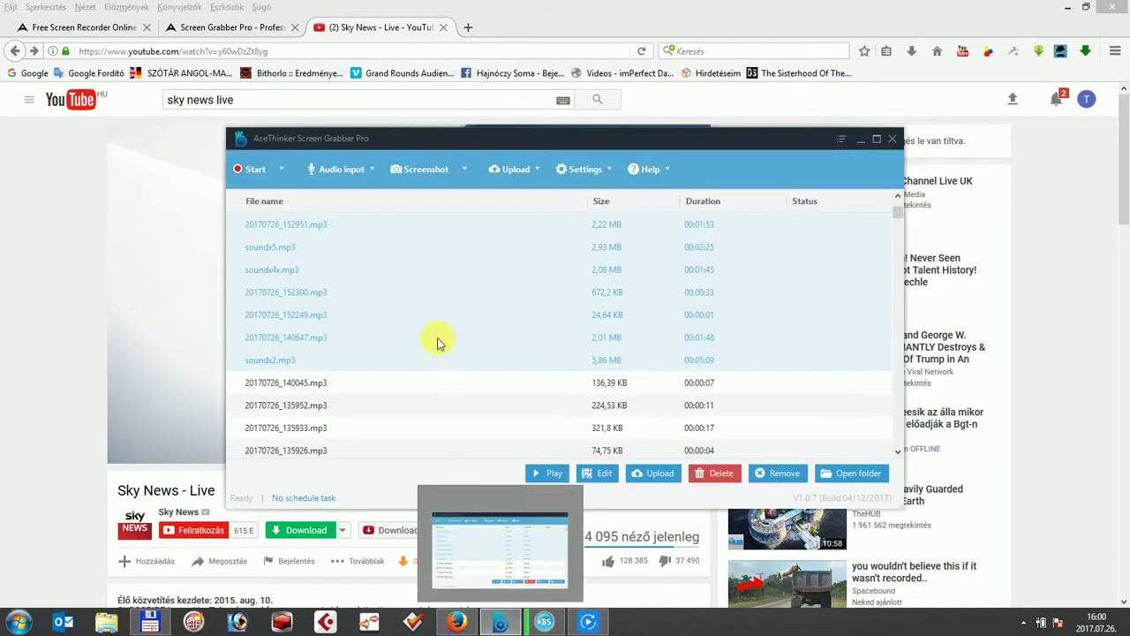
click(451, 226)
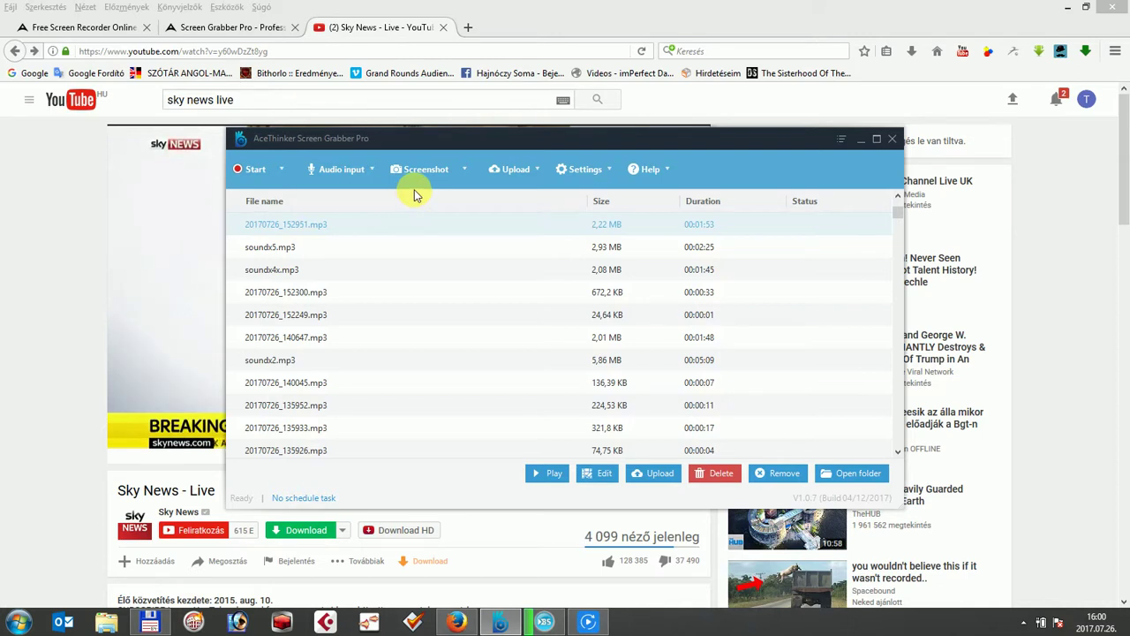
Step: Review the available recording modes, the audio input sources and the screenshot options
click(282, 169)
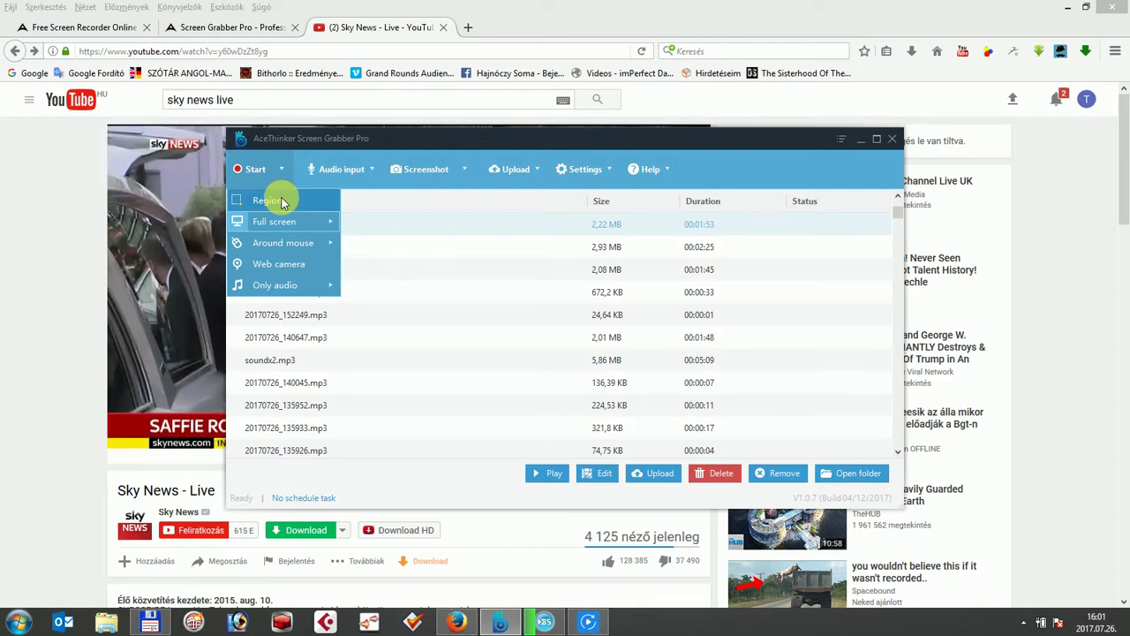
mouse_move(279, 221)
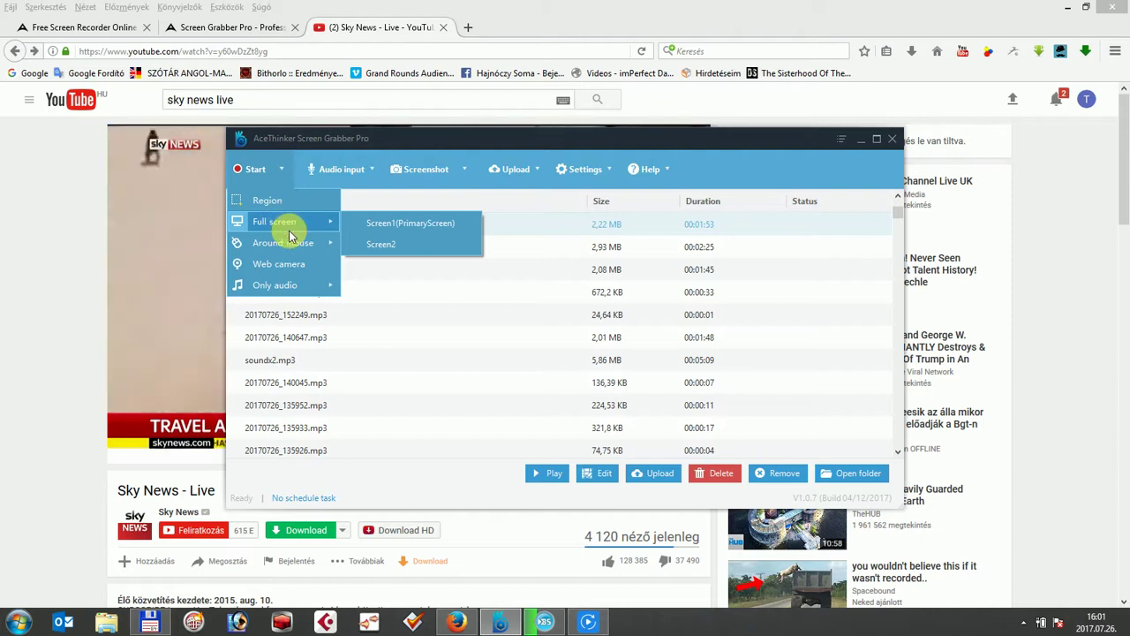
mouse_move(277, 246)
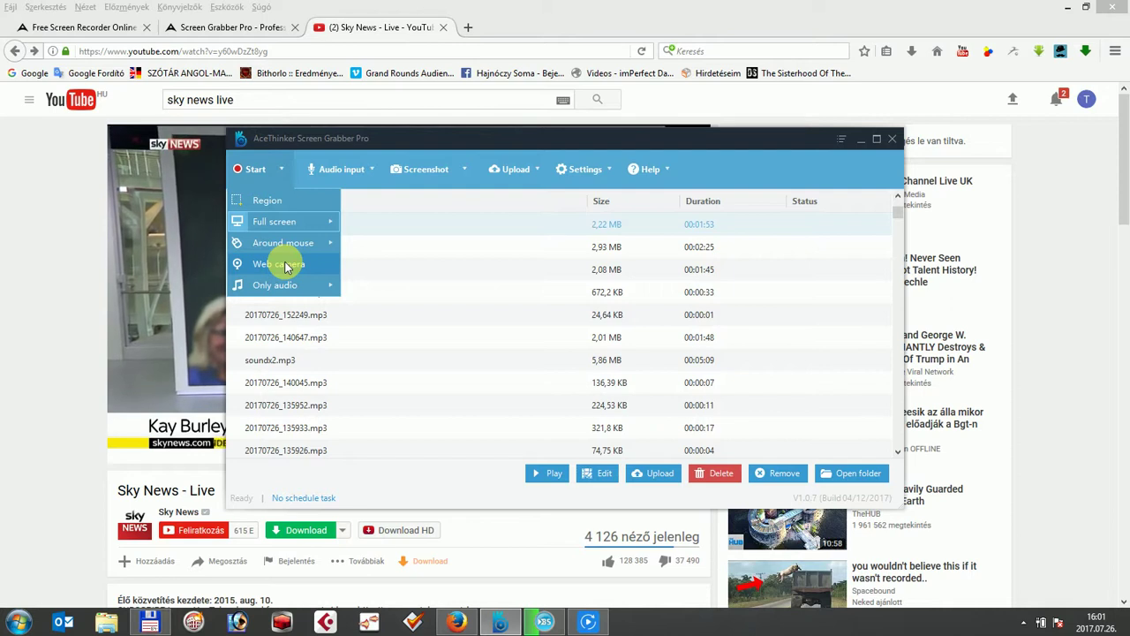
mouse_move(291, 279)
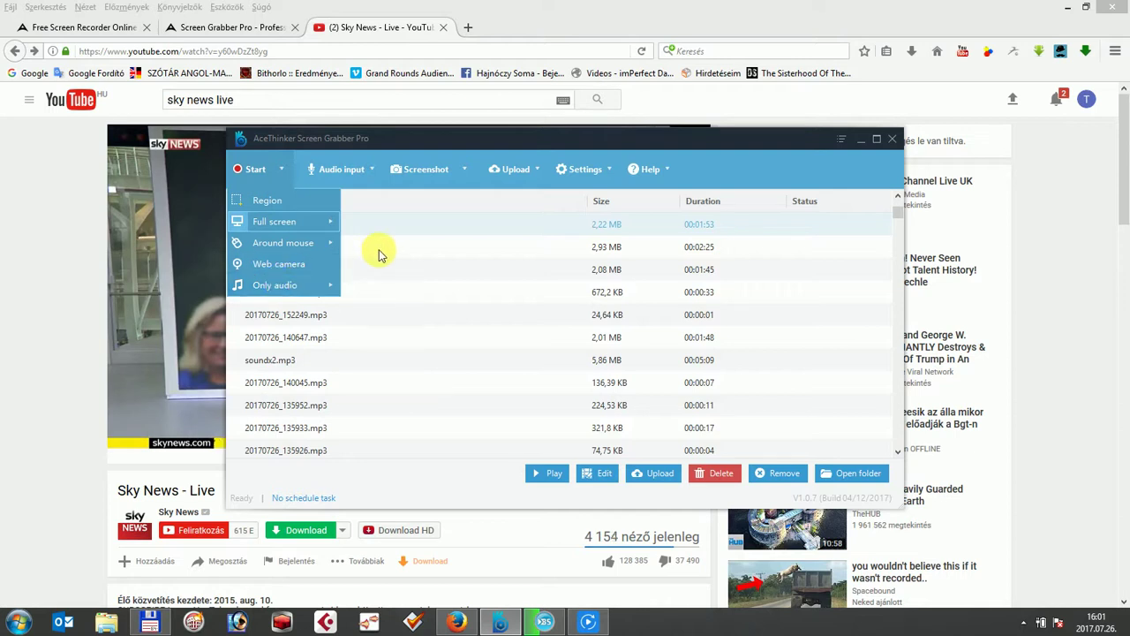
click(388, 207)
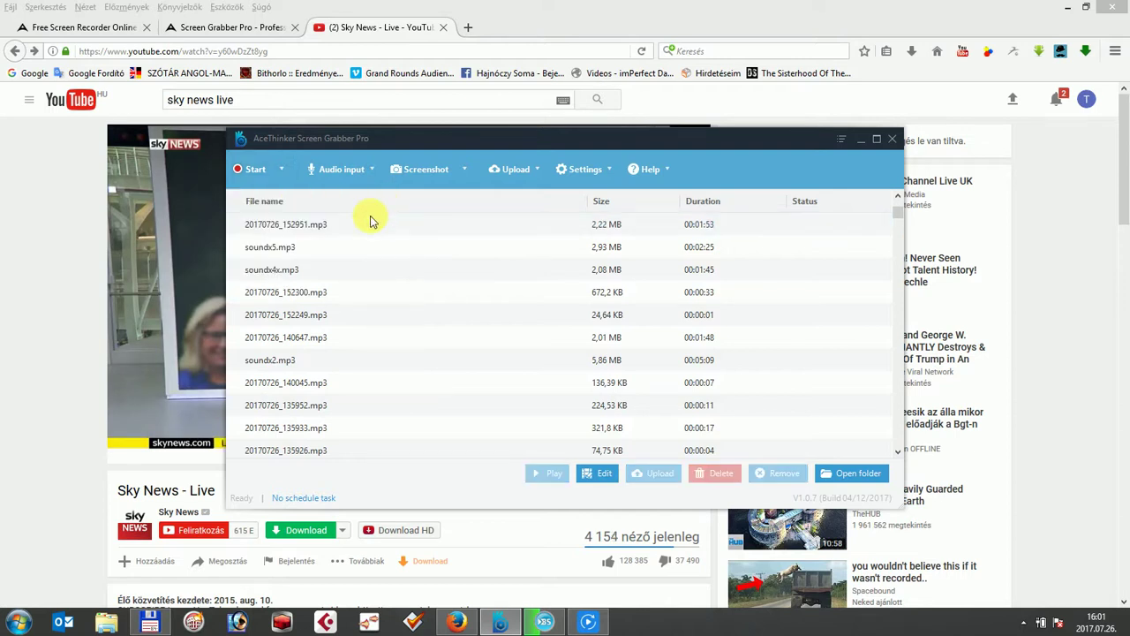
click(374, 173)
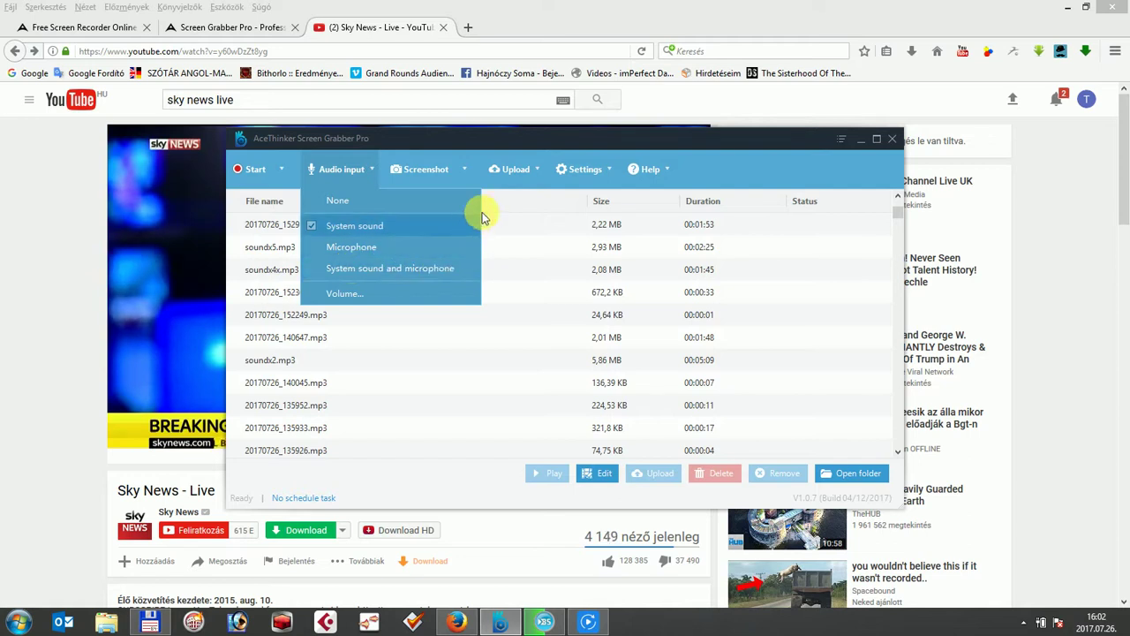
mouse_move(465, 174)
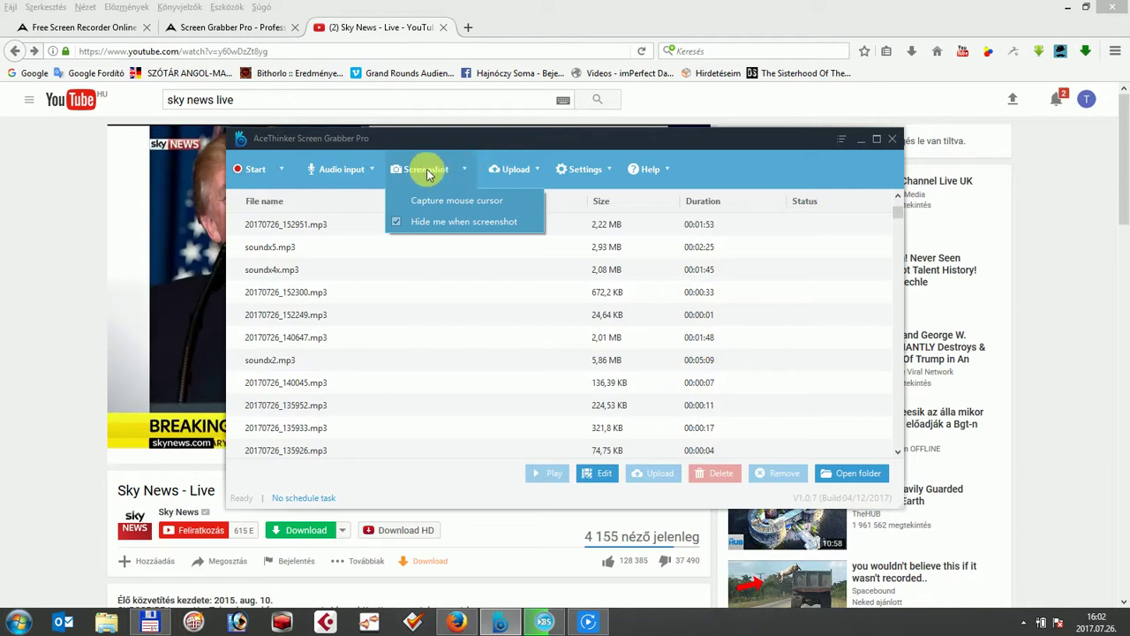
Step: Capture a screenshot region of about 895 x 491 pixels around the news video
click(427, 169)
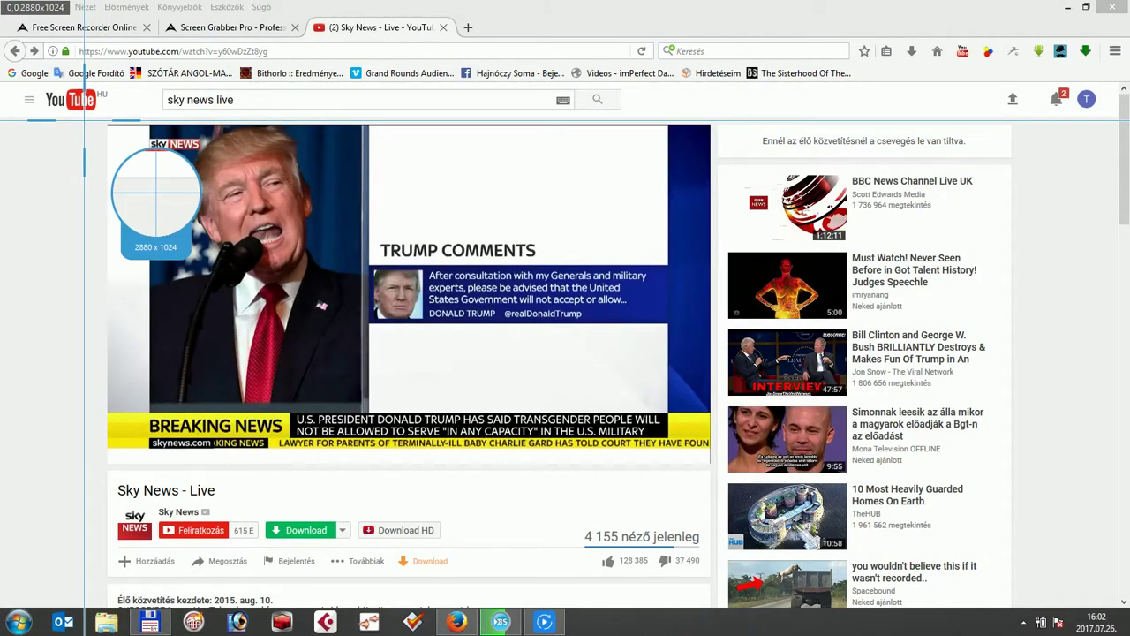
drag(85, 117, 716, 468)
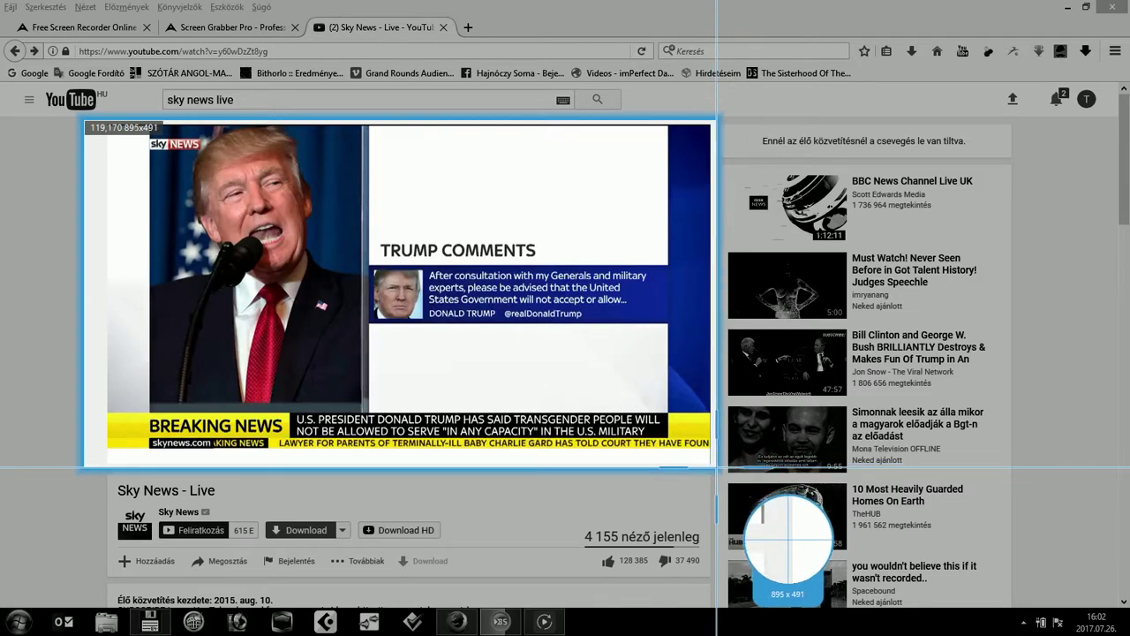
drag(716, 468, 717, 473)
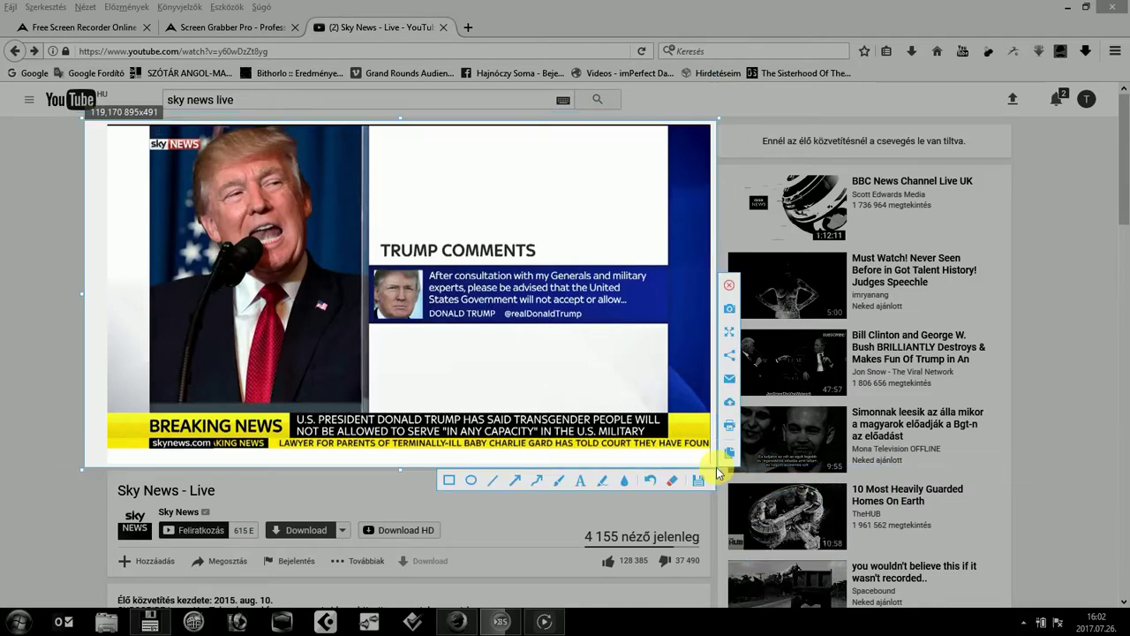
Step: Annotate the screenshot with a red arrow pointing to the speaker's mouth and the size 18 red text "yes" at its tail
click(587, 480)
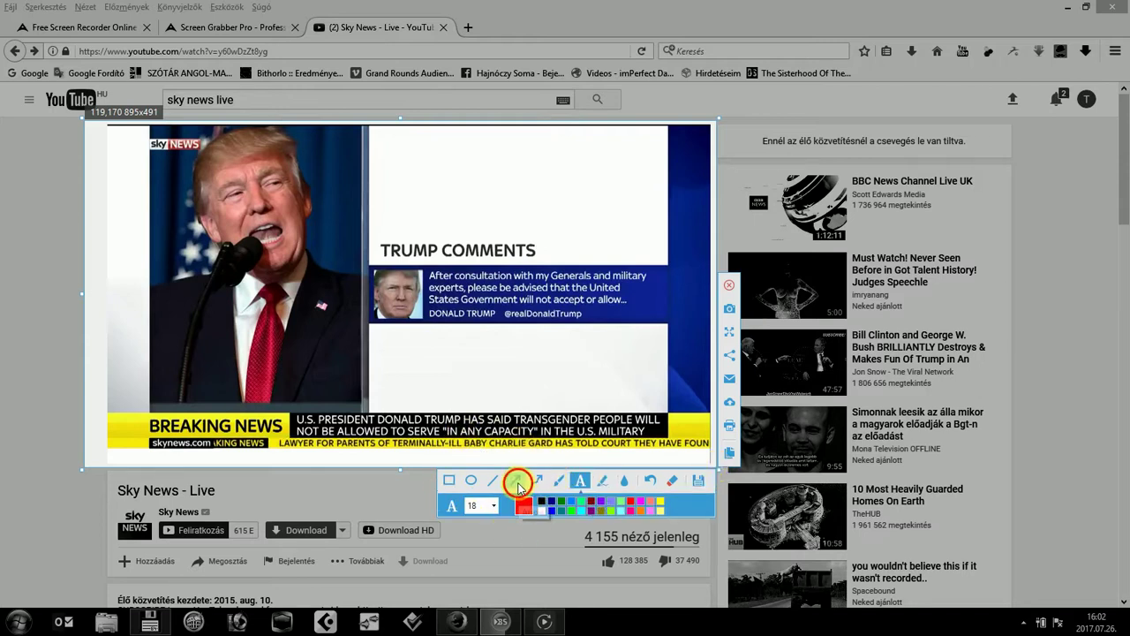
click(516, 480)
drag(462, 182, 292, 224)
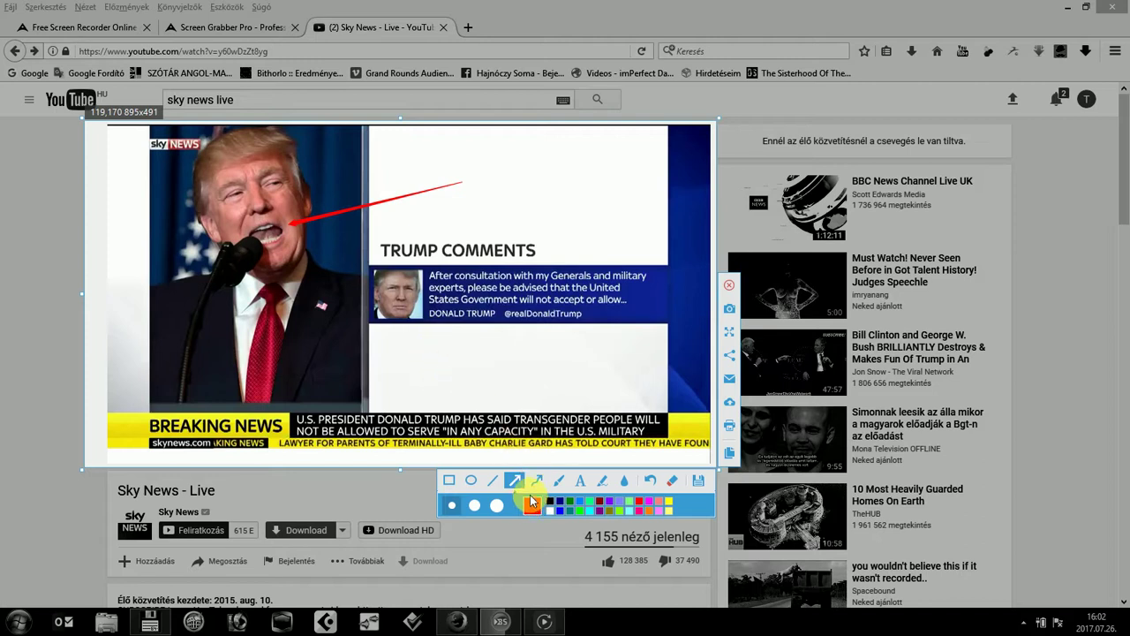
click(579, 484)
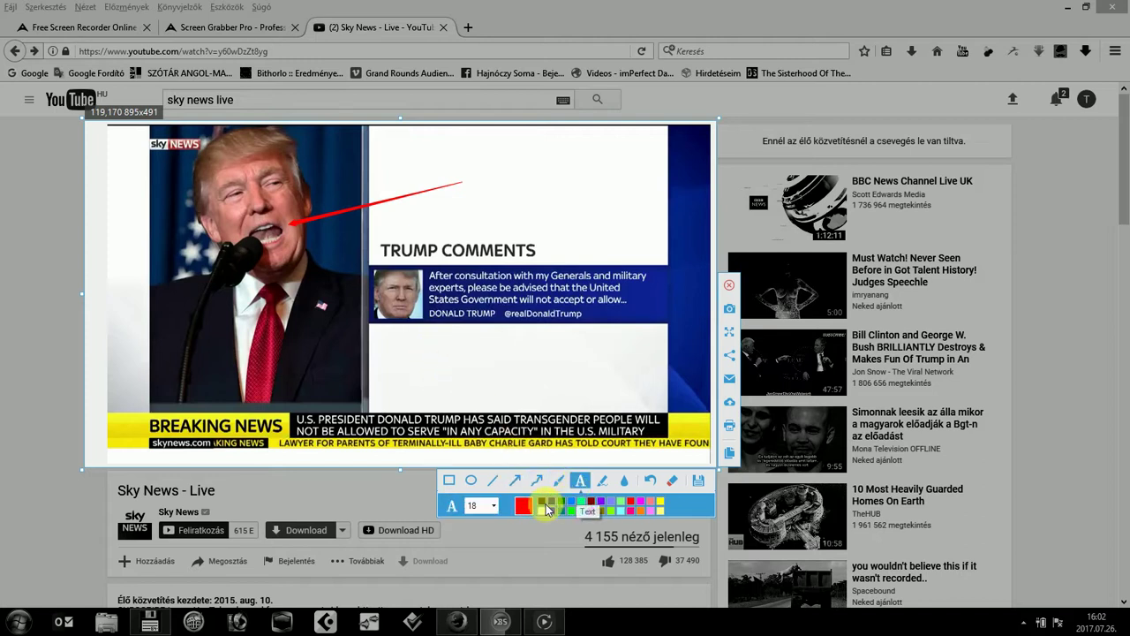
click(480, 177)
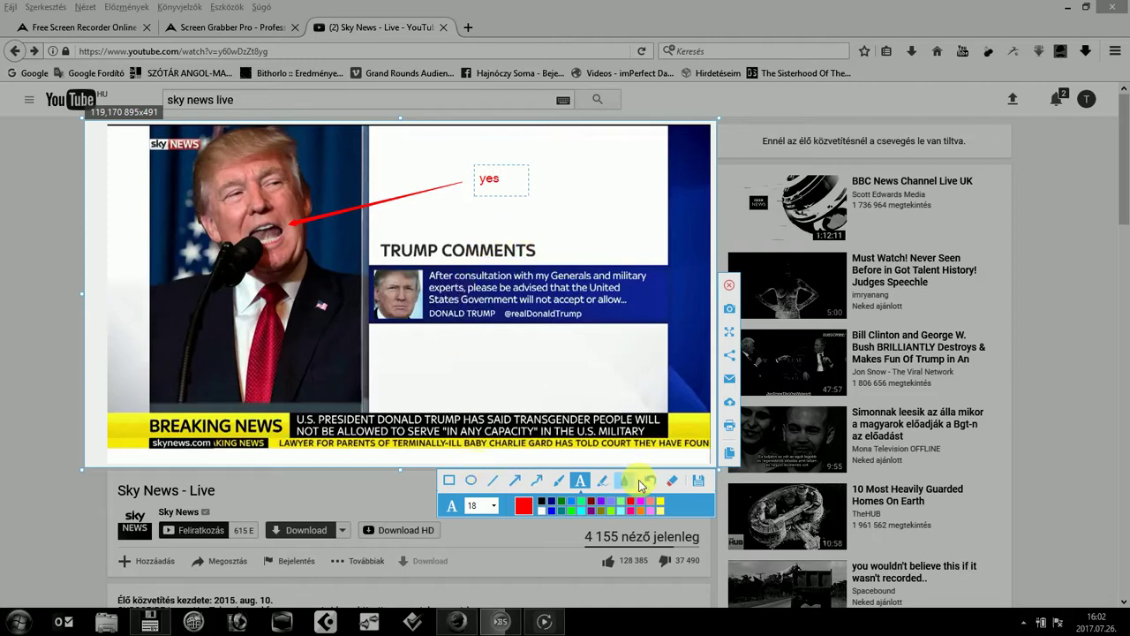
Step: Save the annotated screenshot as a PNG on the desktop (Asztal)
click(698, 481)
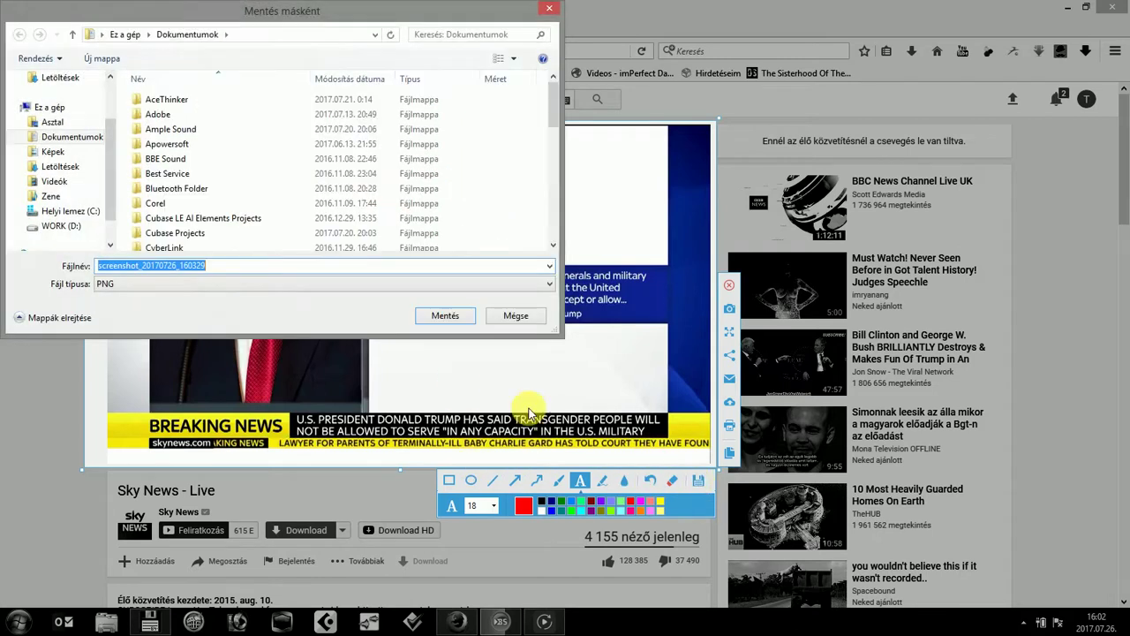
click(53, 122)
click(457, 315)
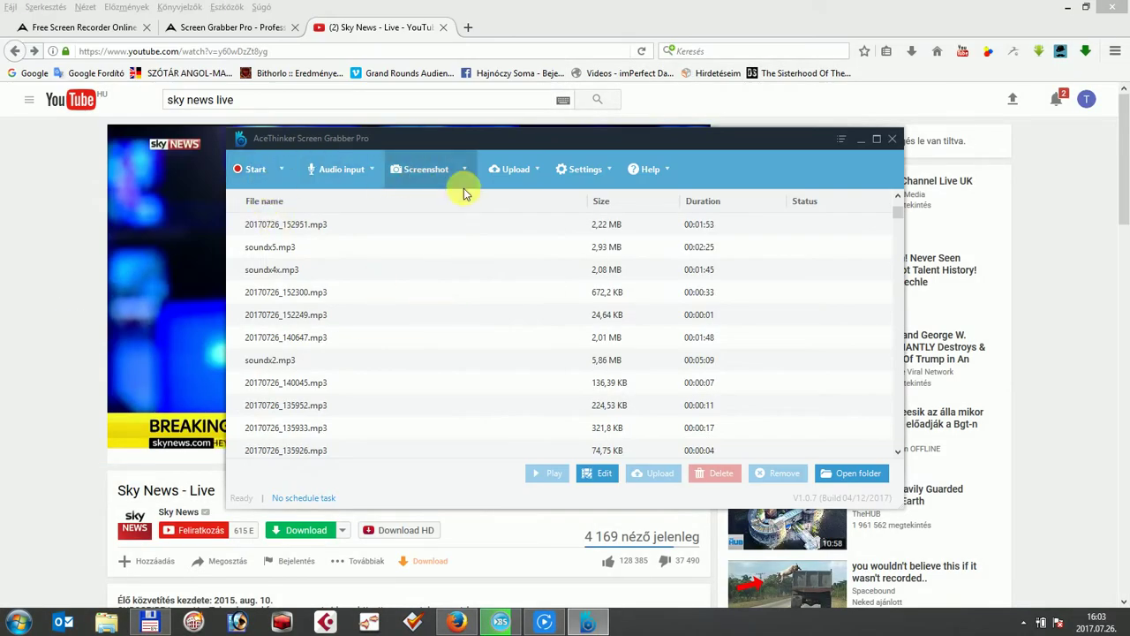
Step: Review the Recording settings in the program options, including video format and advanced settings, and close the dialog
click(604, 170)
click(609, 208)
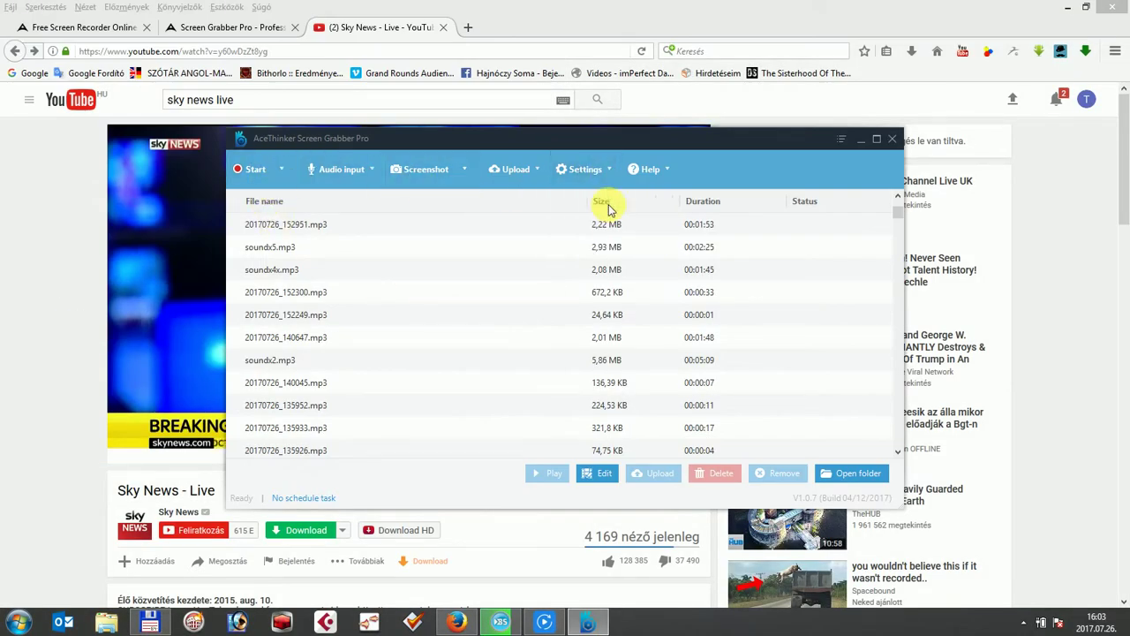
click(522, 167)
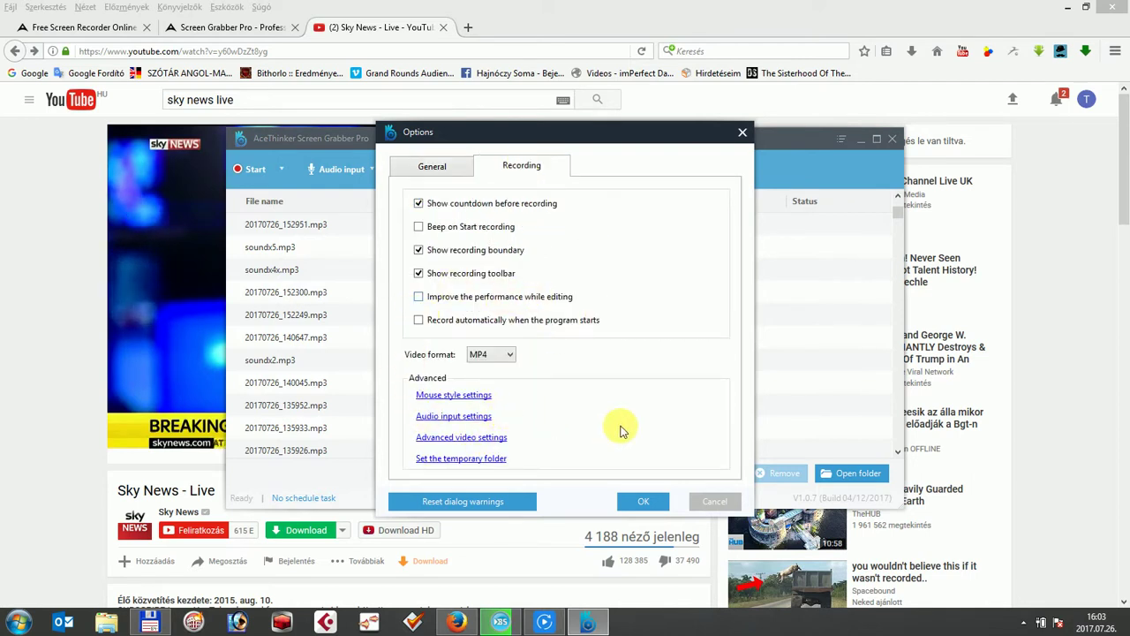
click(645, 501)
Step: Define a custom recording region about 494 pixels high around the news video, narrowing it to fit the player
click(280, 169)
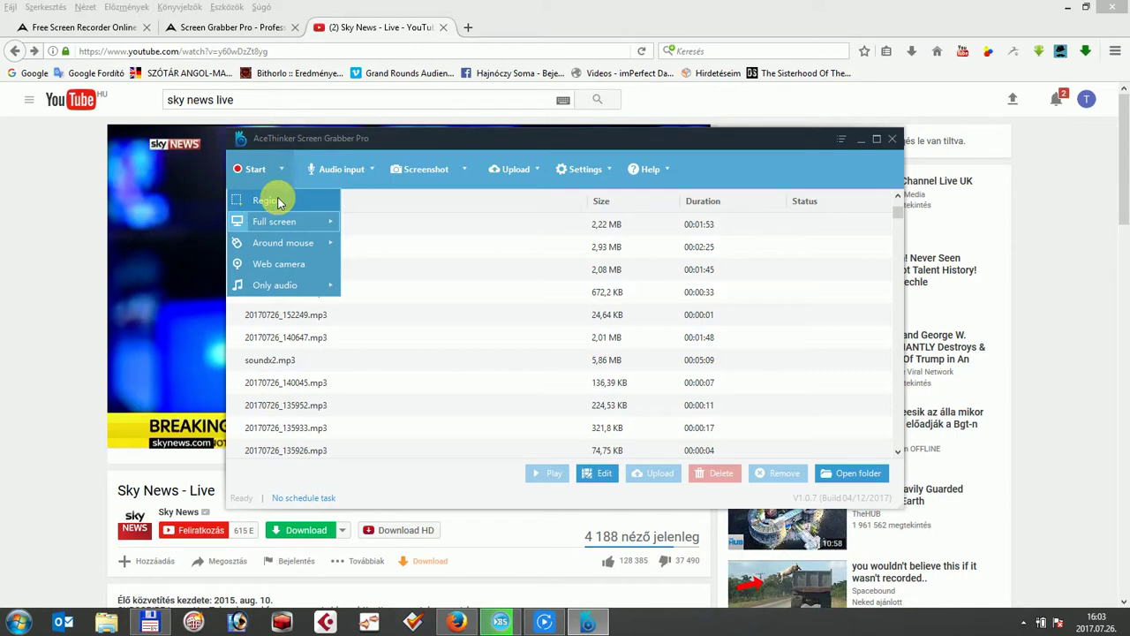
click(272, 200)
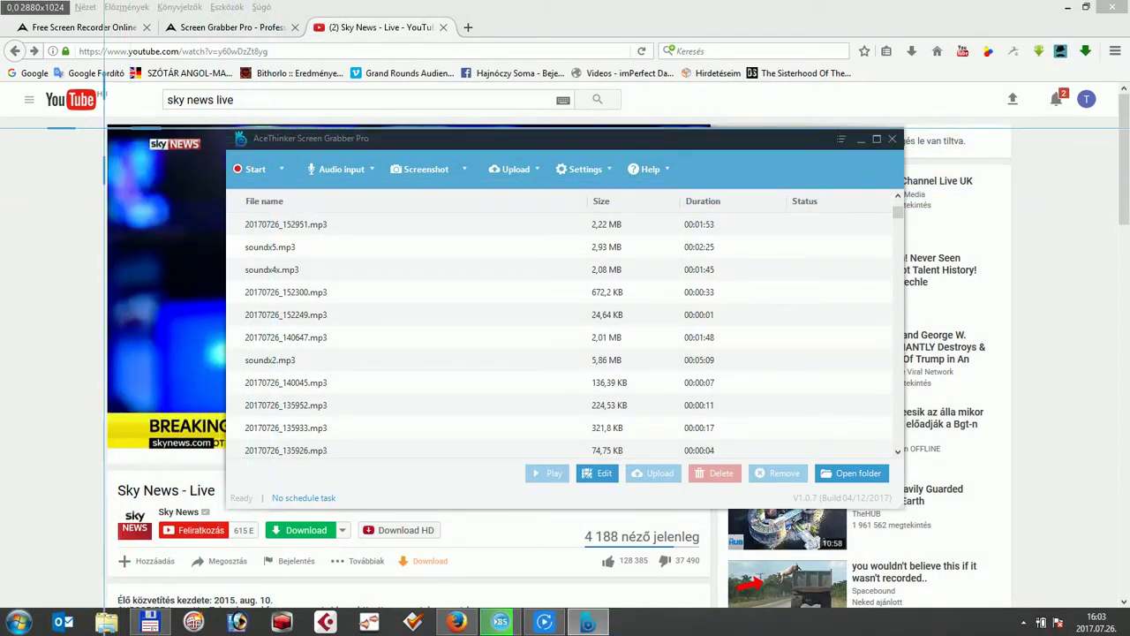
drag(94, 118, 747, 466)
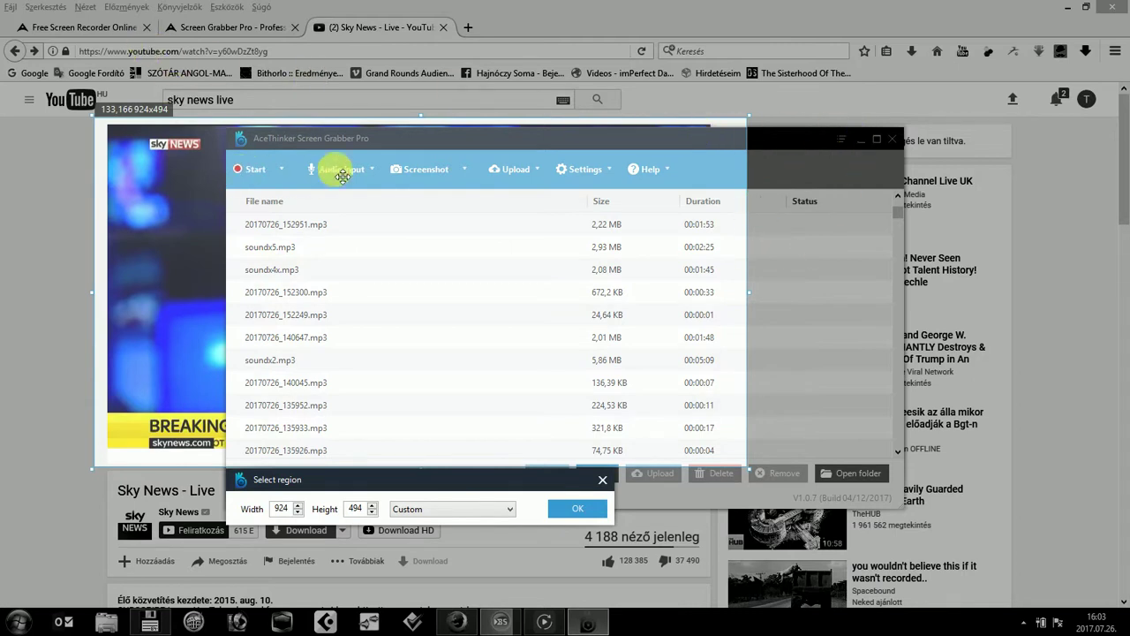
mouse_move(402, 139)
mouse_down()
mouse_move(404, 164)
mouse_move(418, 150)
mouse_move(391, 136)
mouse_move(404, 136)
mouse_up()
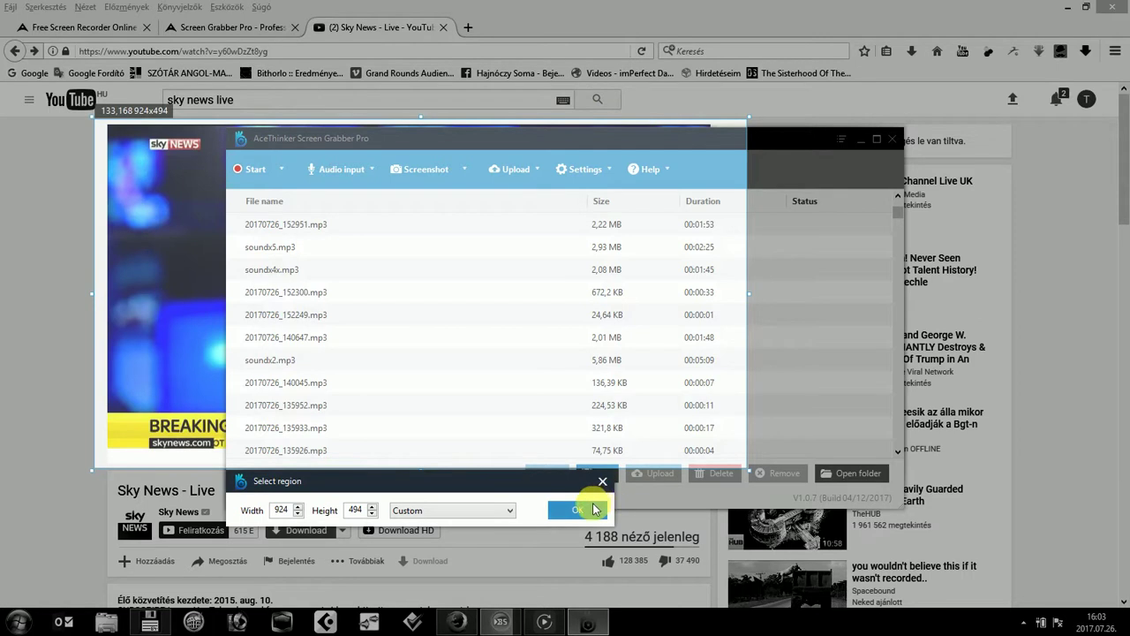
drag(758, 296, 731, 297)
click(566, 511)
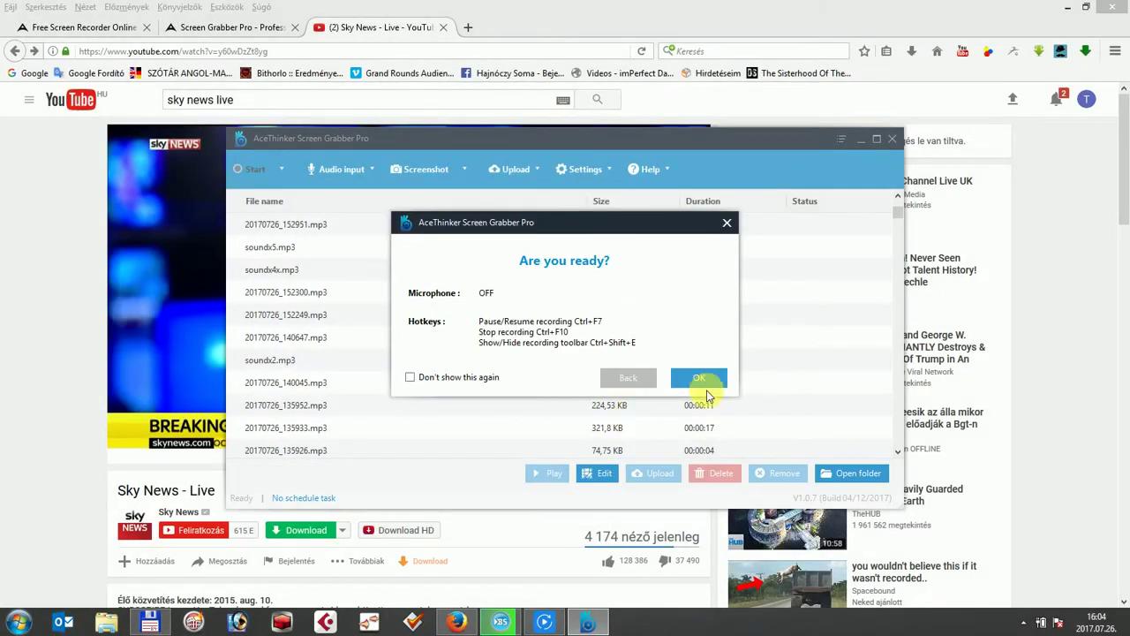
Step: Start the region recording with the recorder's main window minimized, and pause and resume it once
click(698, 379)
click(860, 139)
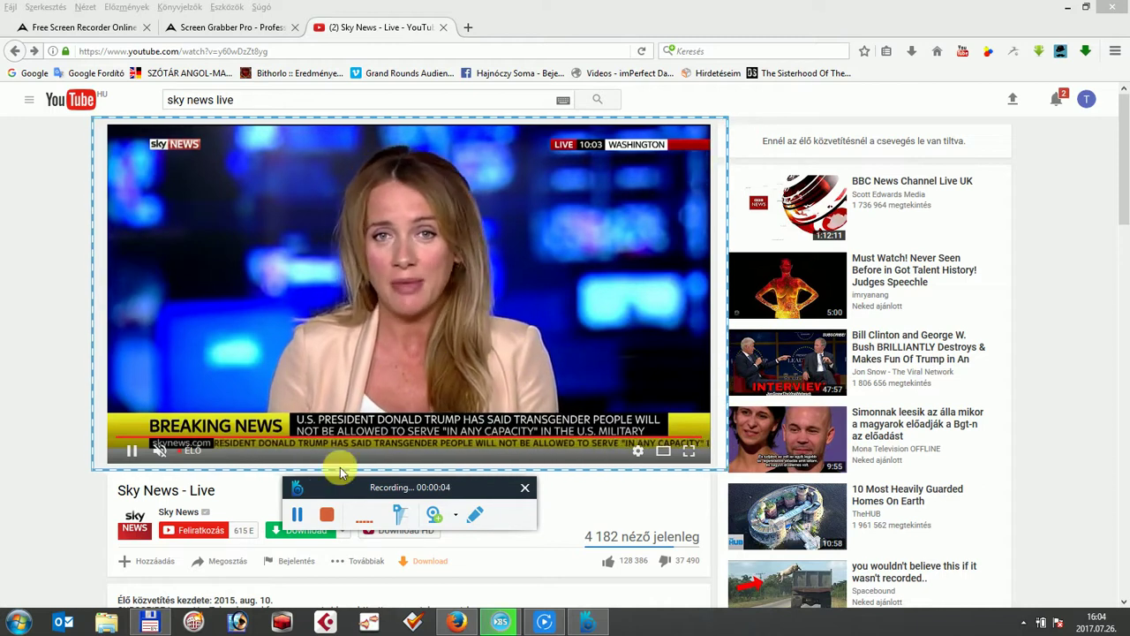
click(298, 517)
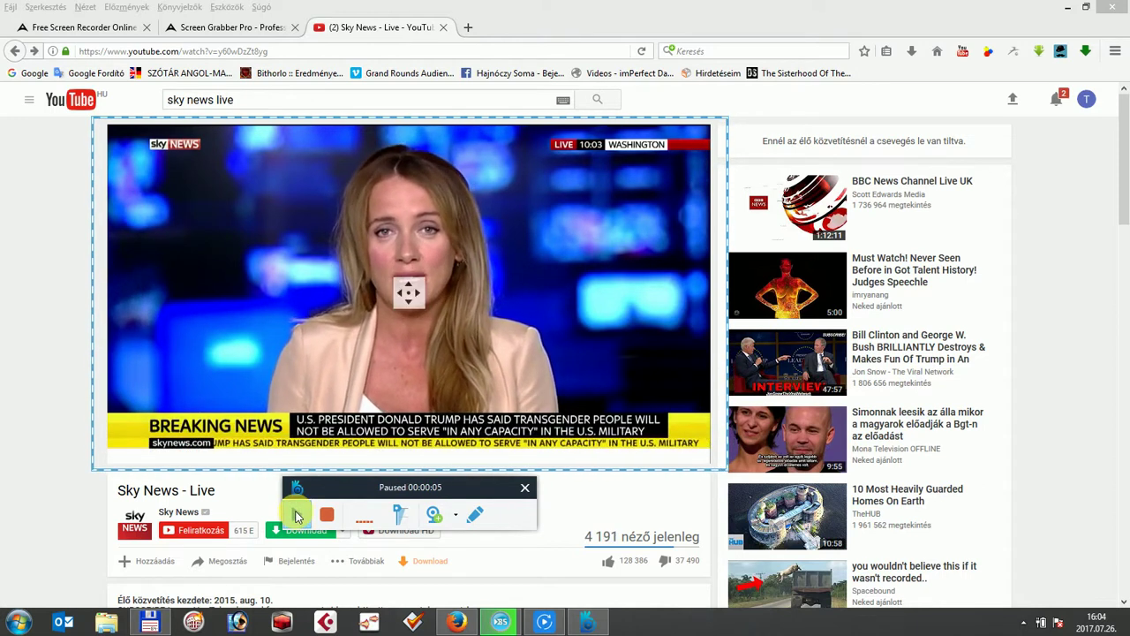
click(298, 517)
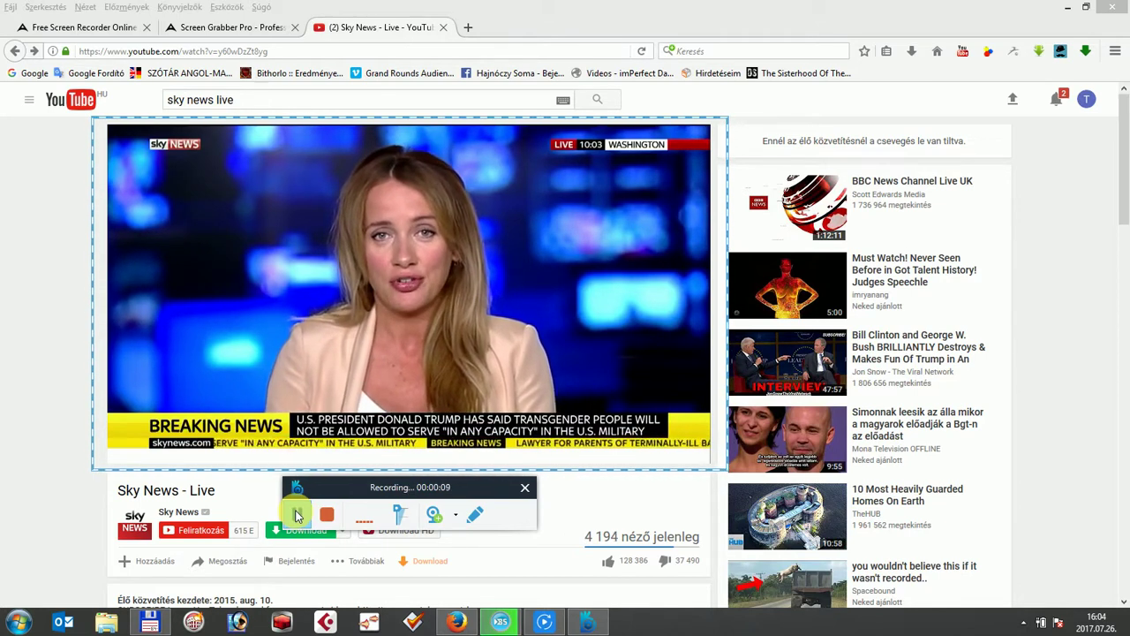
Step: Draw two red arrows over the live recording, both pointing up at the woman on the studio screen
click(475, 514)
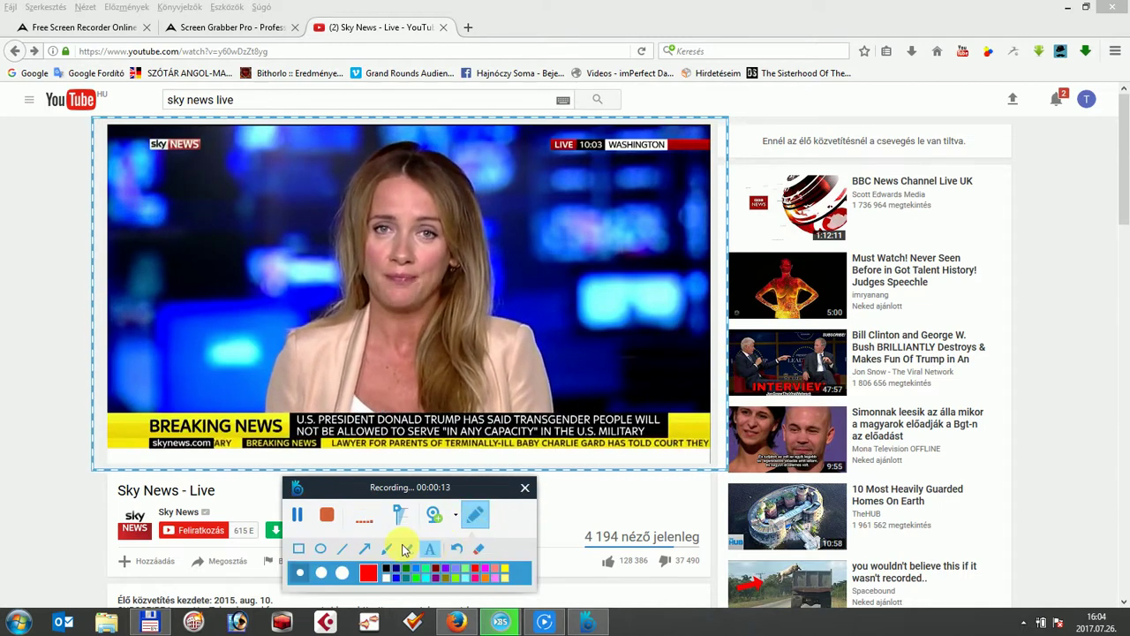
click(364, 548)
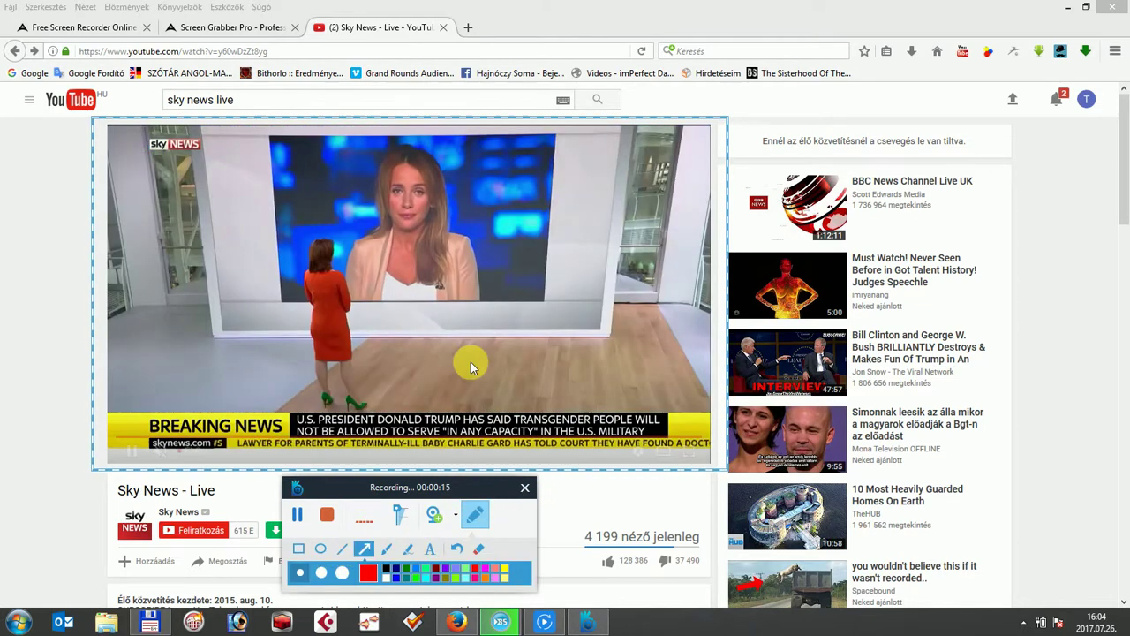
drag(499, 375, 450, 308)
drag(395, 372, 405, 295)
Step: Place a red size 16 text annotation between the tails of the two arrows
click(429, 548)
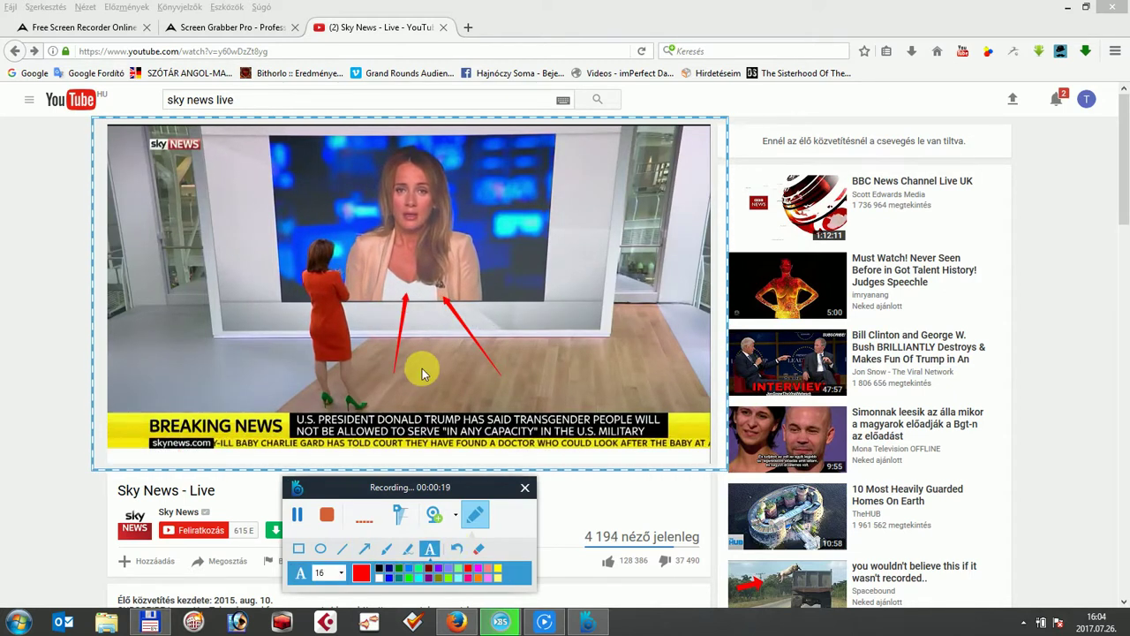
click(425, 371)
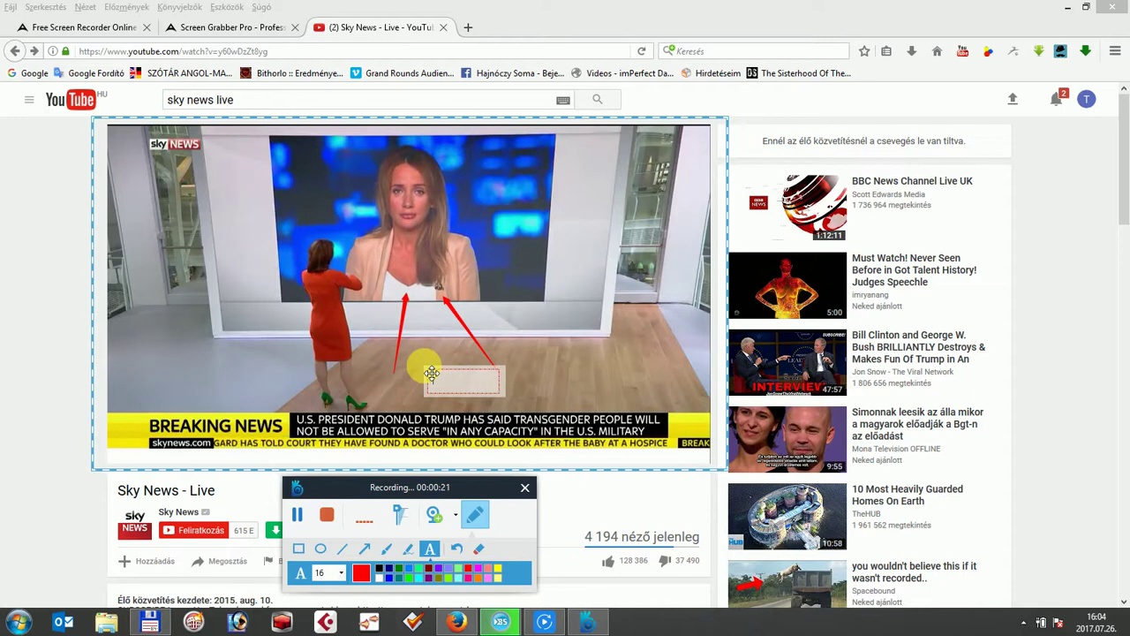
click(408, 385)
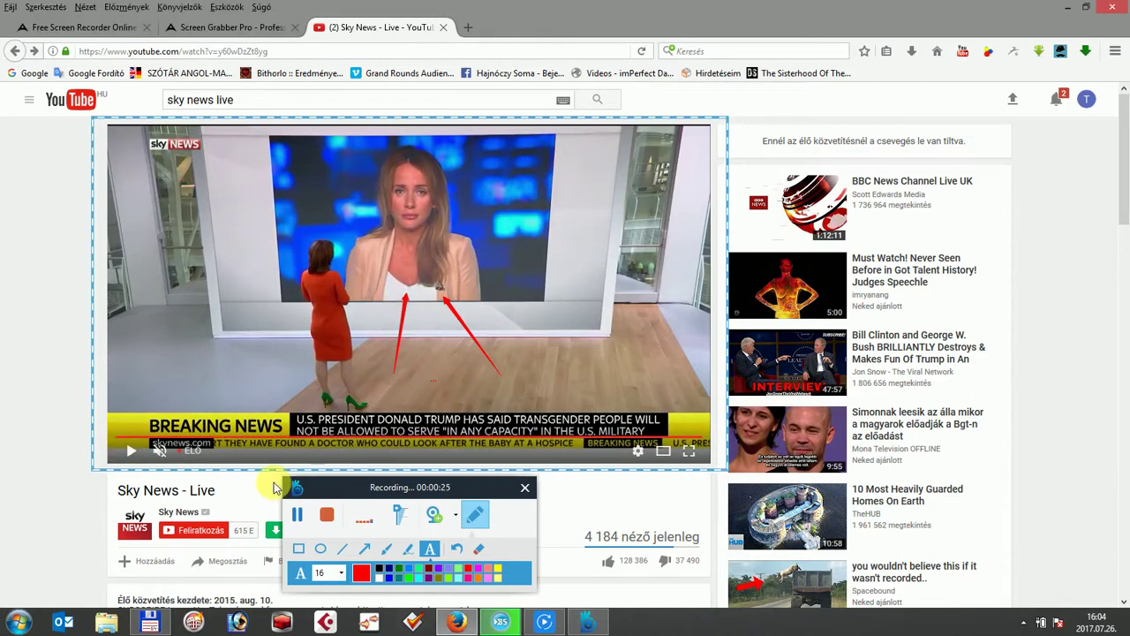
Step: Stop the region recording and expand the hidden notification area icons
click(325, 518)
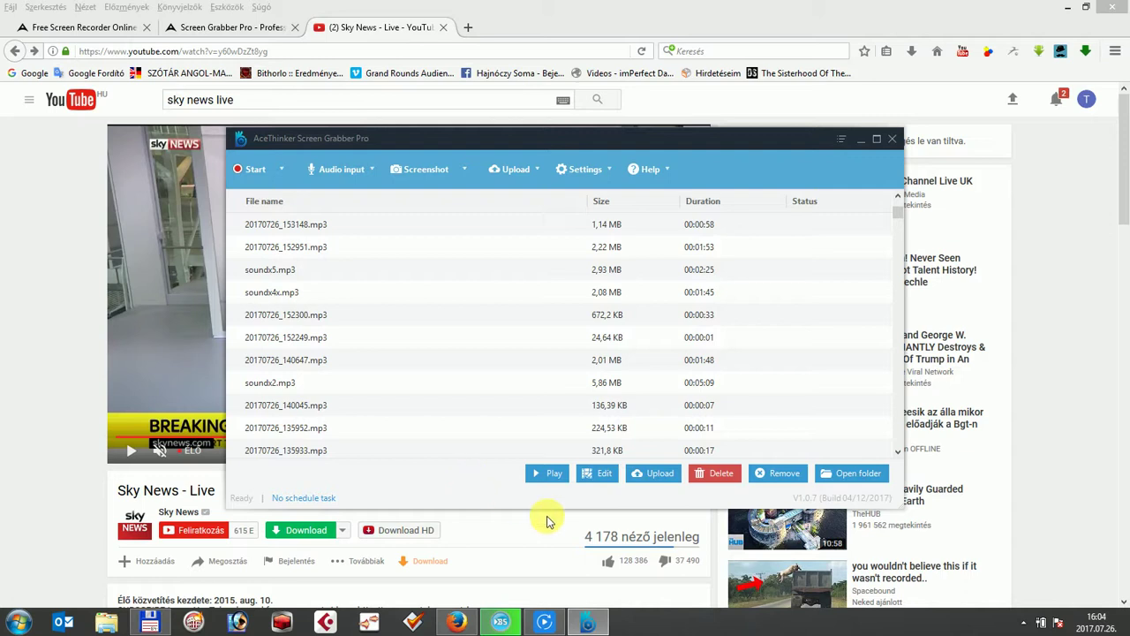
click(1027, 622)
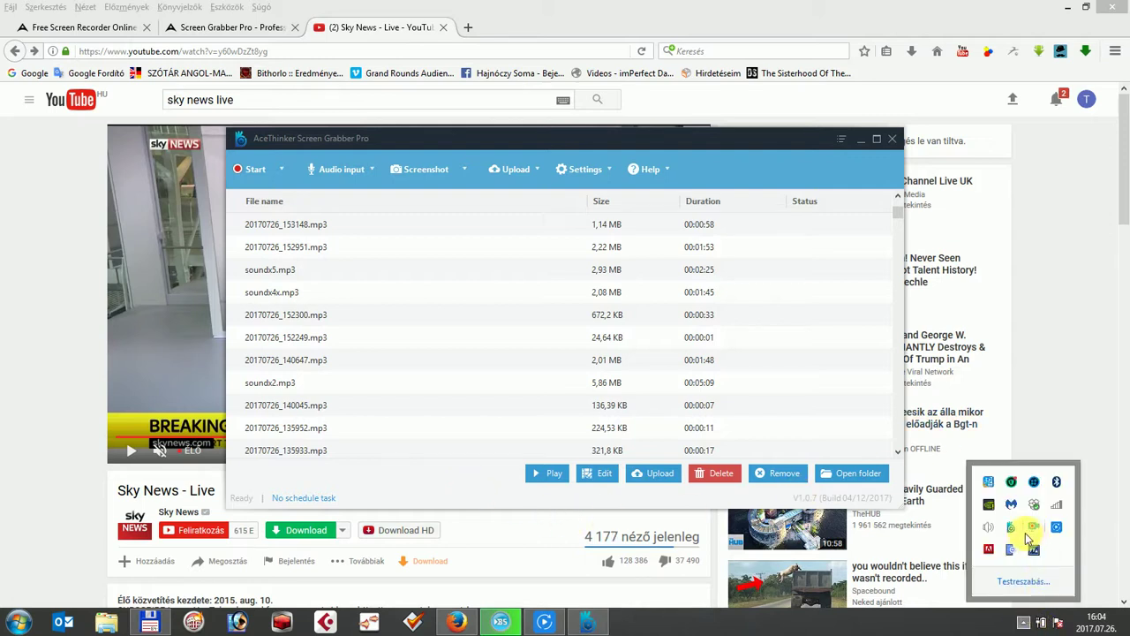